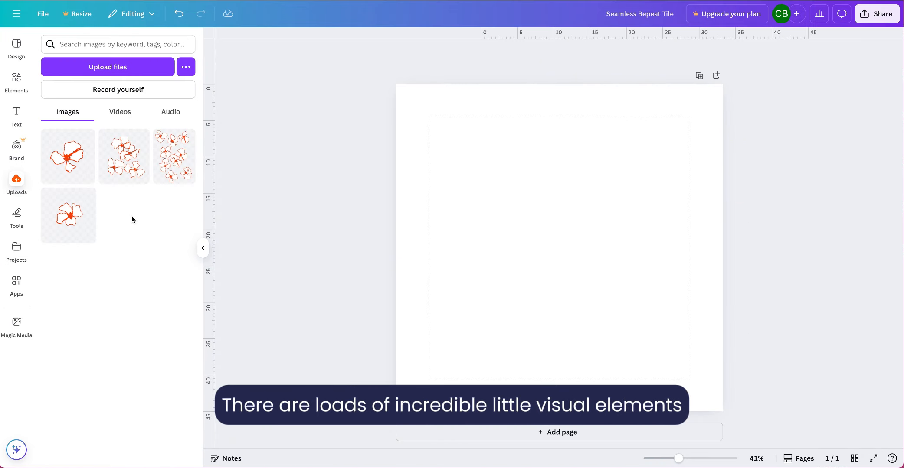
- Browse the graphics collections in the Elements library for possible motifs
click(21, 90)
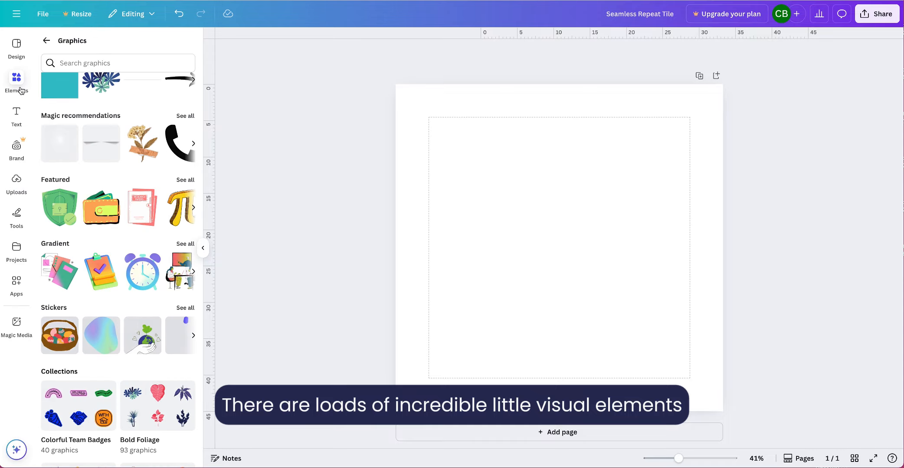
scroll(116, 209, down, 3)
scroll(115, 210, down, 6)
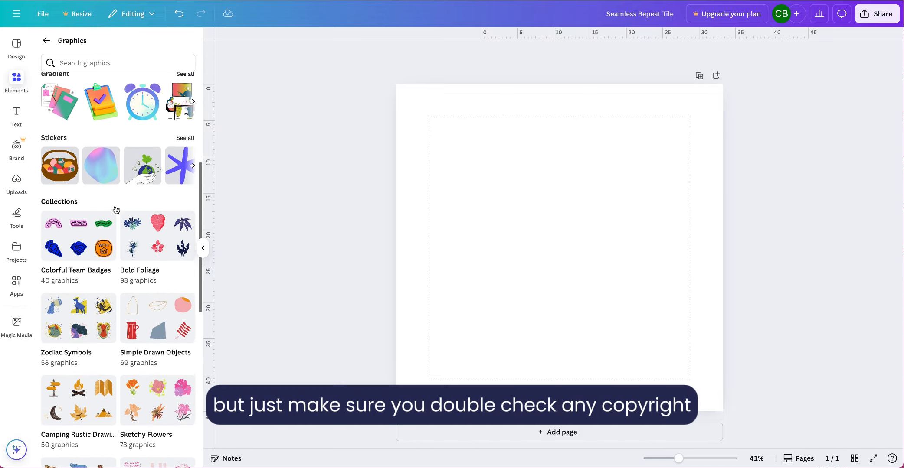
scroll(115, 210, down, 3)
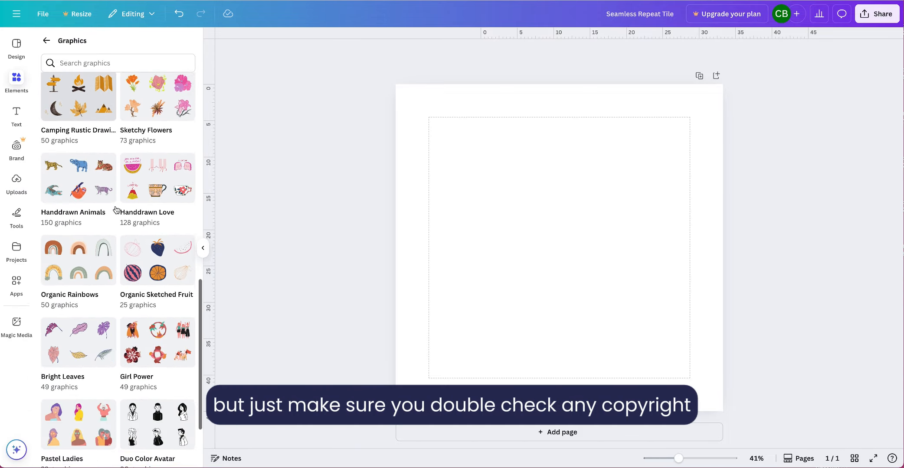
scroll(116, 210, up, 7)
scroll(116, 210, up, 5)
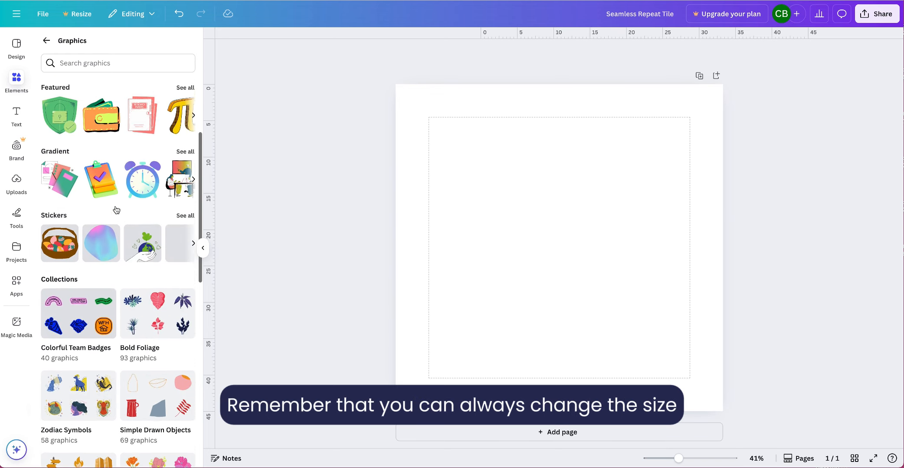
- Add the uploaded nine-flower cluster to the canvas and scale it down from its upper-left corner
click(16, 180)
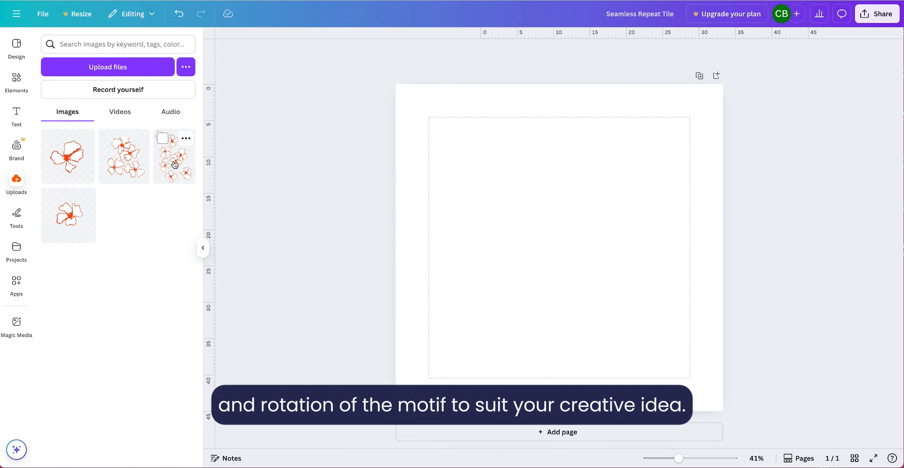
click(174, 163)
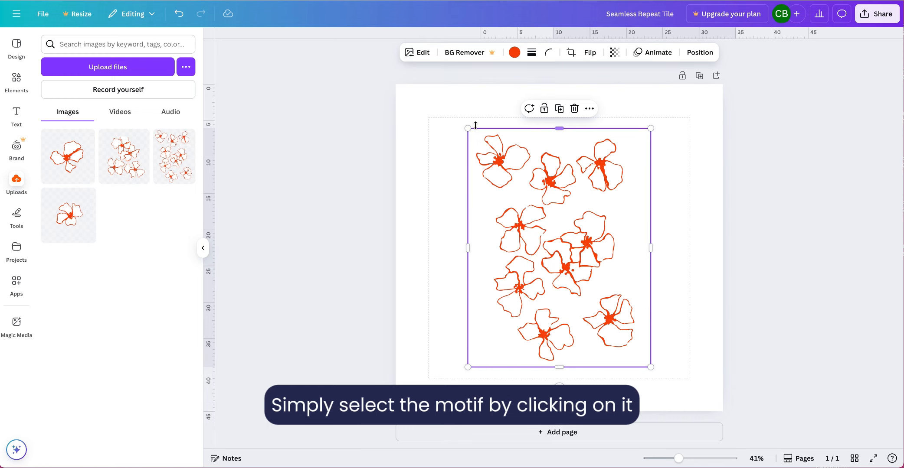
drag(468, 128, 515, 170)
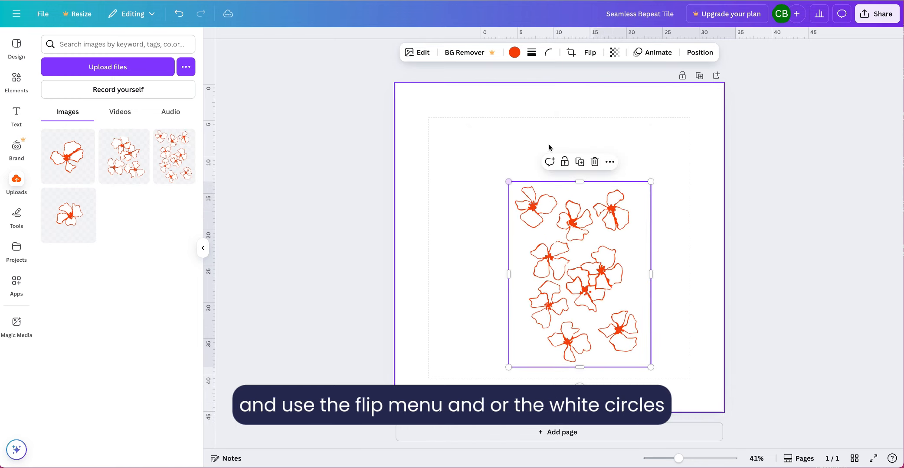
- Flip the flower cluster horizontally and move it into the lower-right corner of the margin guides
click(593, 53)
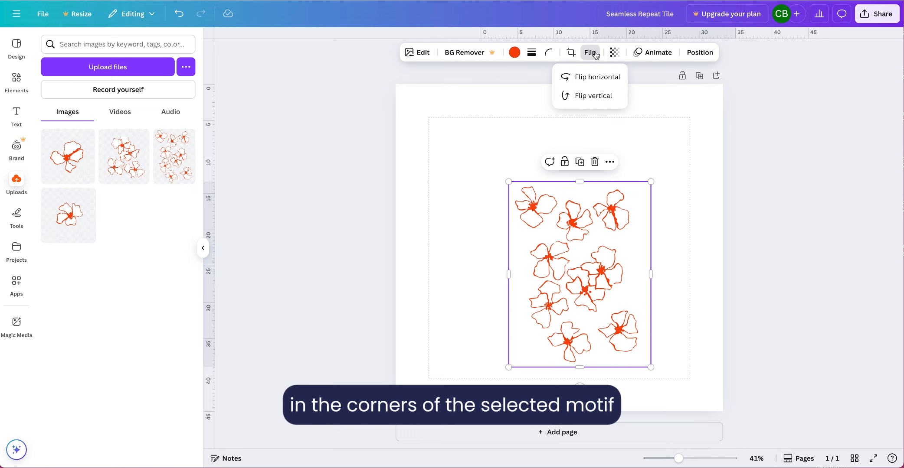
click(597, 78)
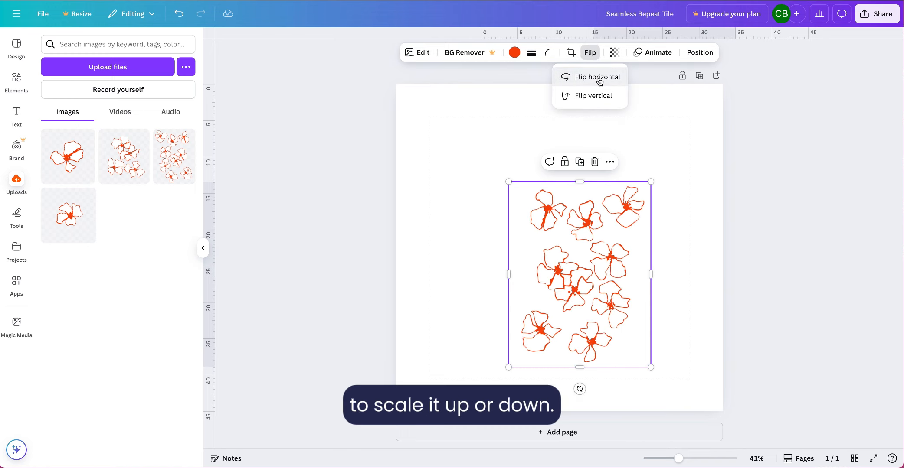
click(544, 152)
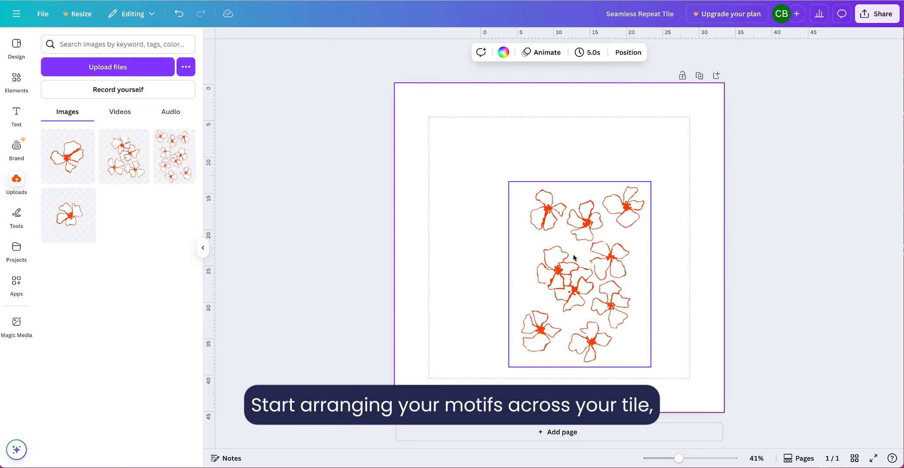
drag(578, 268, 615, 279)
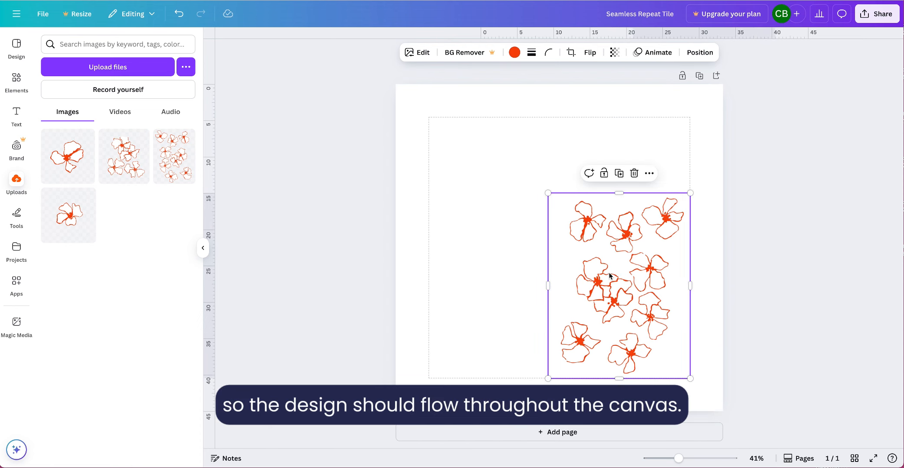
- Add the nine-flower cluster a second time and place it in the upper-left area inside the margin guides
click(548, 171)
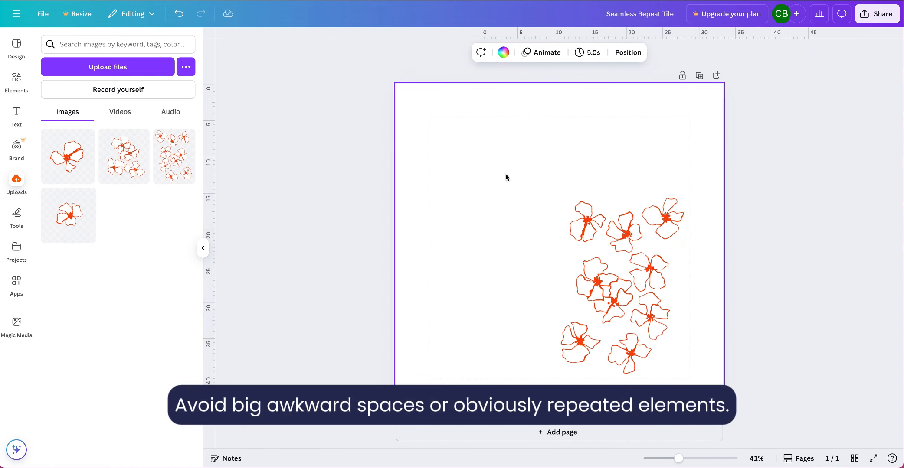
click(177, 161)
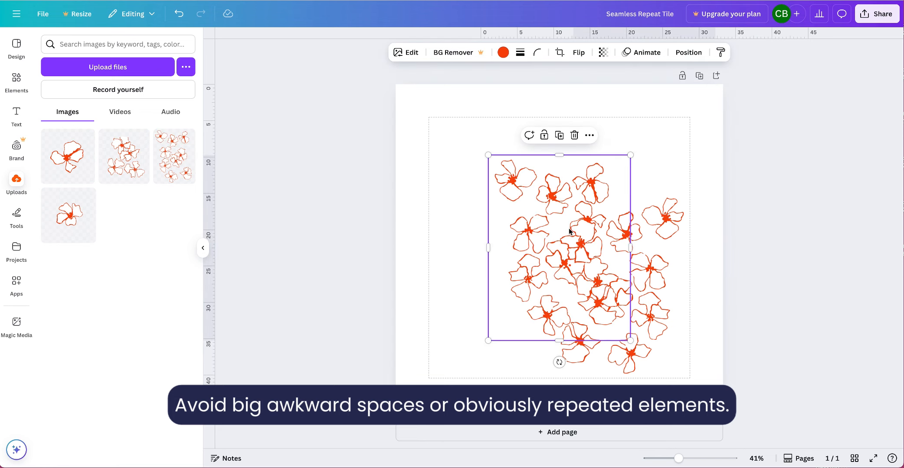
drag(569, 231, 519, 220)
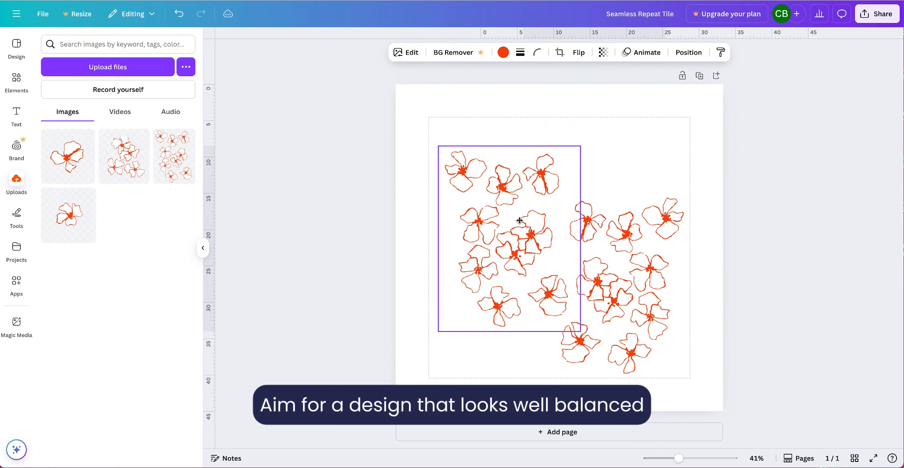
- Add a third nine-flower cluster at the canvas centre and open its position settings
click(666, 171)
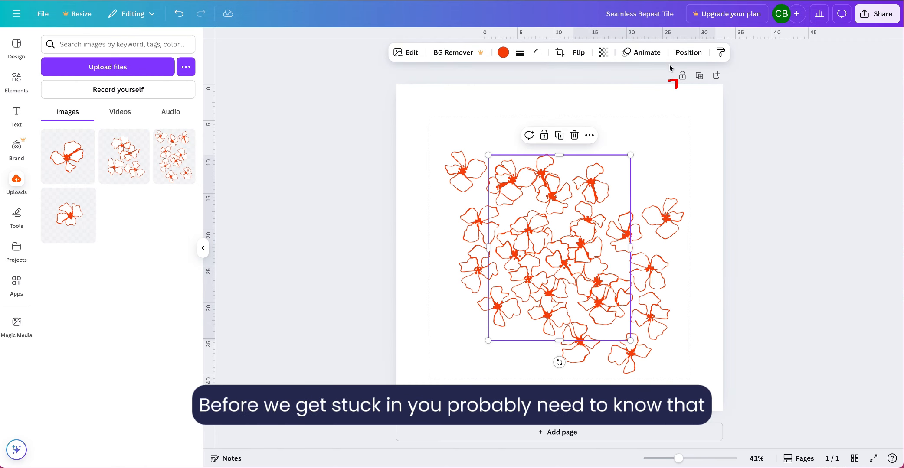
click(680, 60)
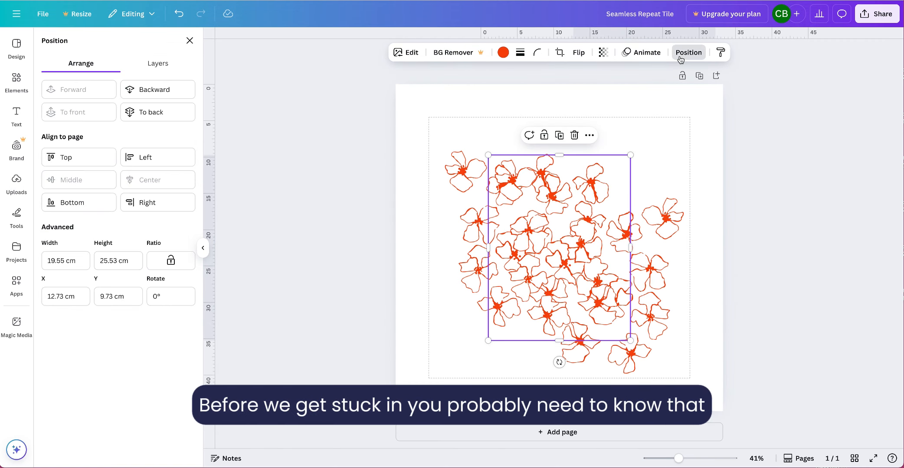
click(50, 296)
text(-10)
key(Return)
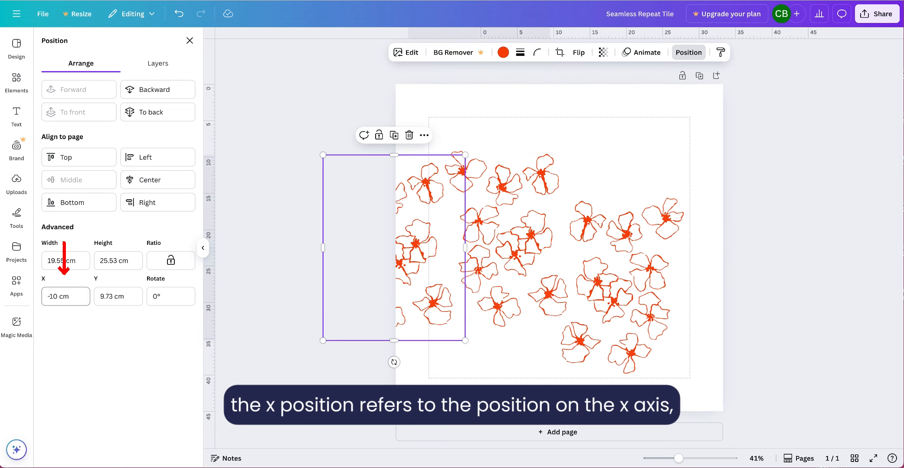
key(ctrl+z)
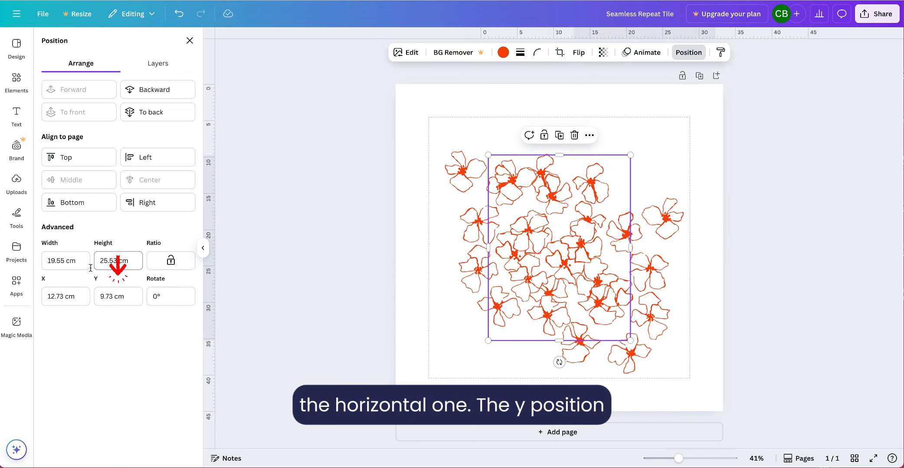
- Place the third flower cluster partly off the canvas's left edge at X -10 cm and Y 5 cm
click(51, 296)
text(-10)
key(Return)
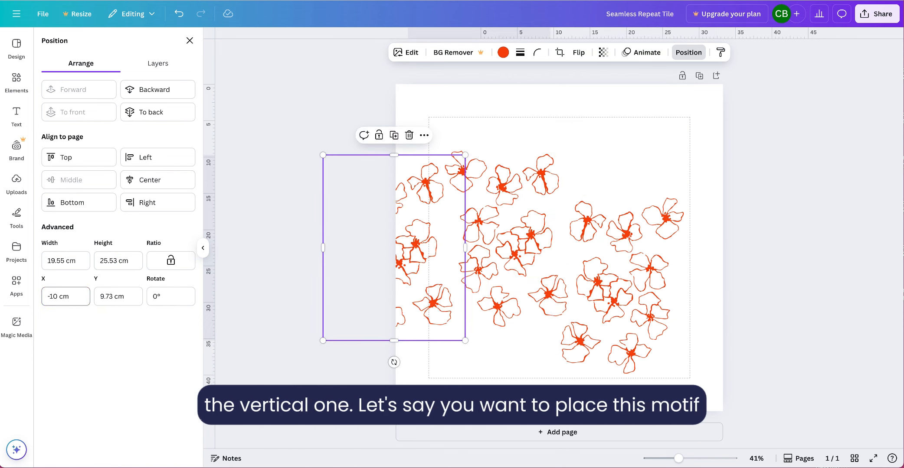
click(107, 294)
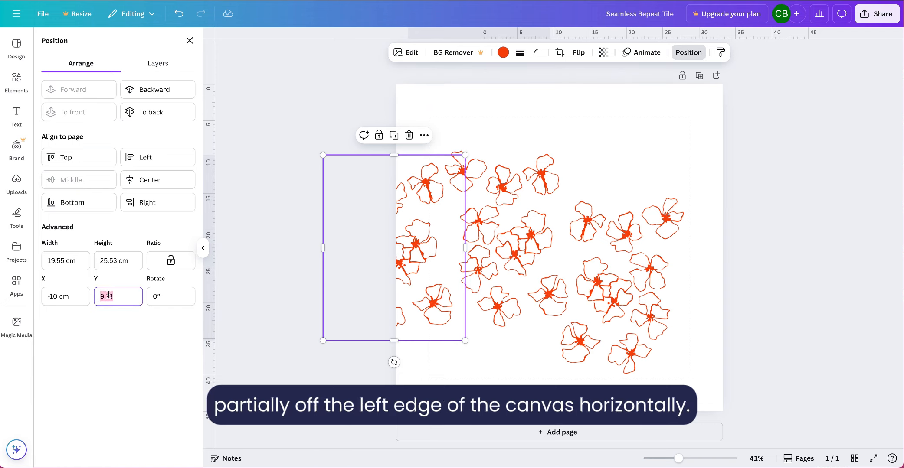
text(5)
key(Return)
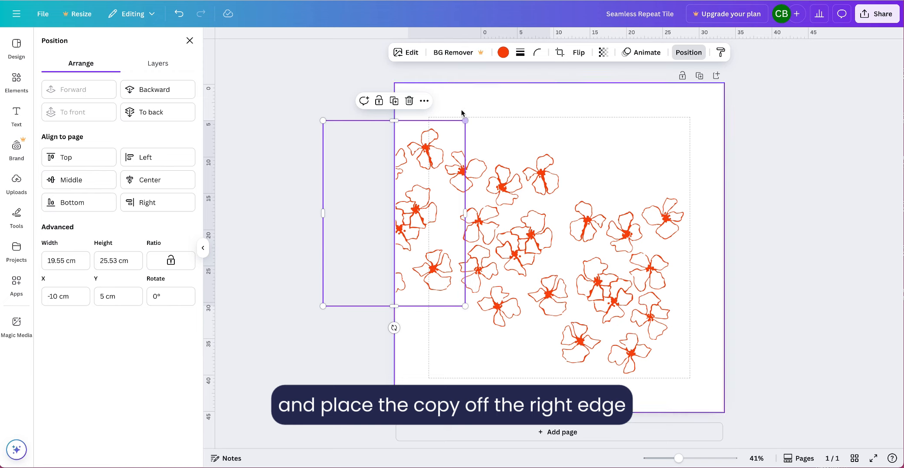
- Duplicate the cluster on the canvas's left edge and position the copy over the right edge at X 35 cm, Y 5 cm
click(393, 101)
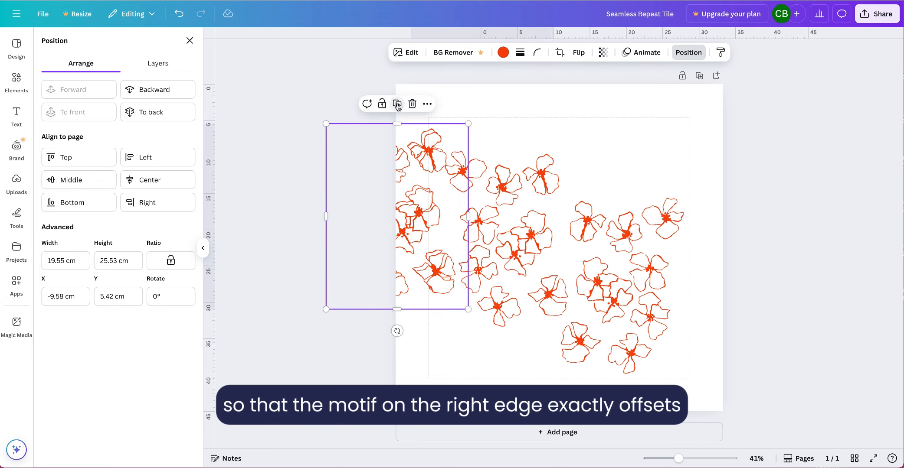
click(57, 295)
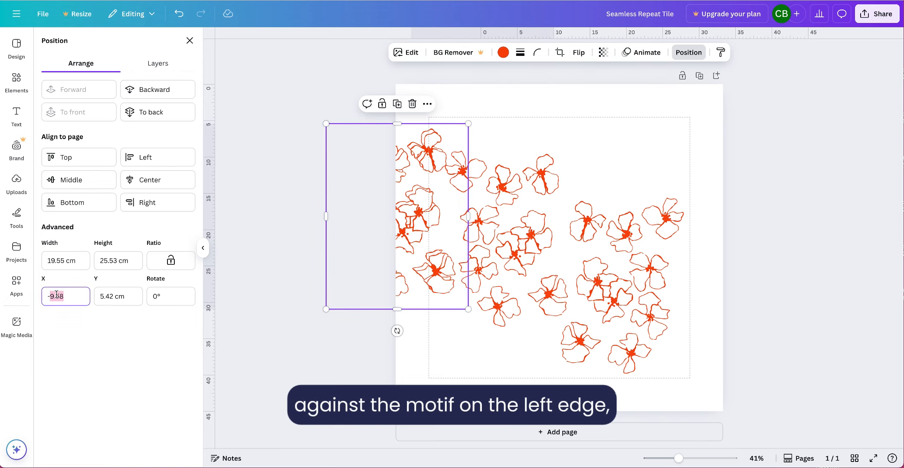
text(35)
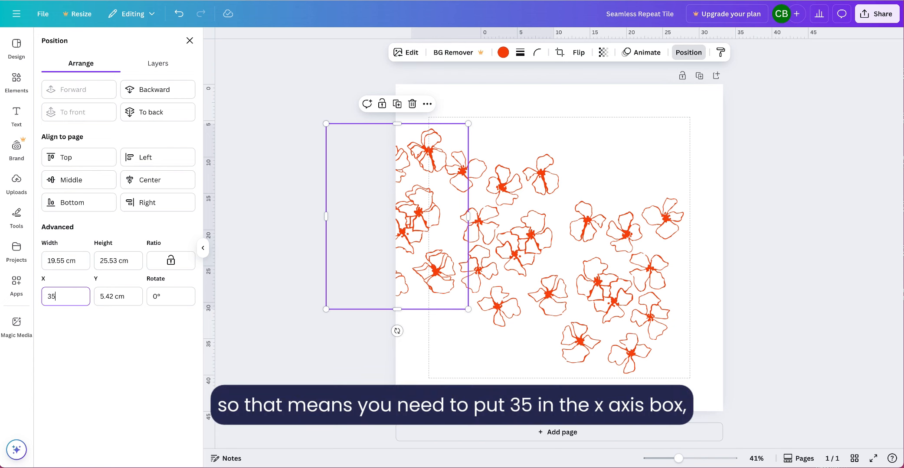
key(Return)
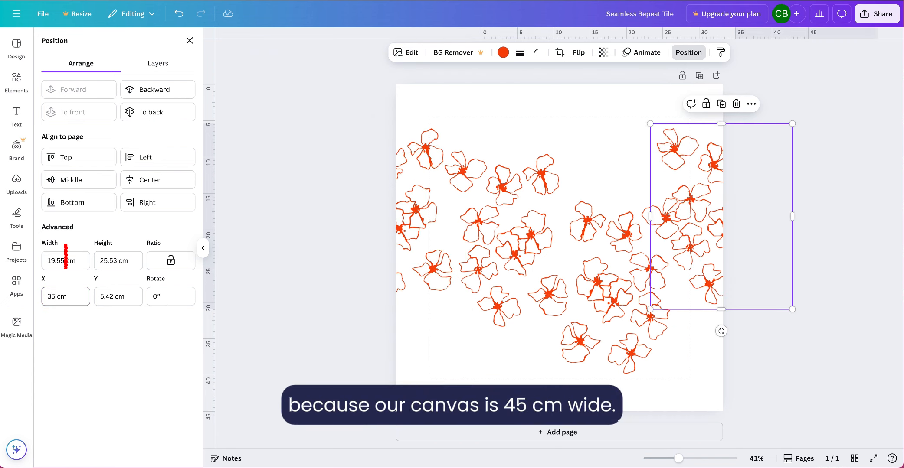
click(108, 299)
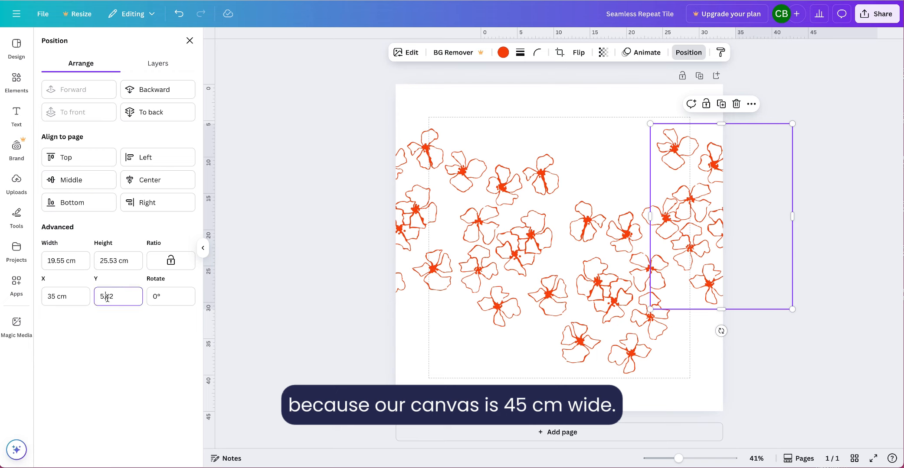
text(5)
key(Return)
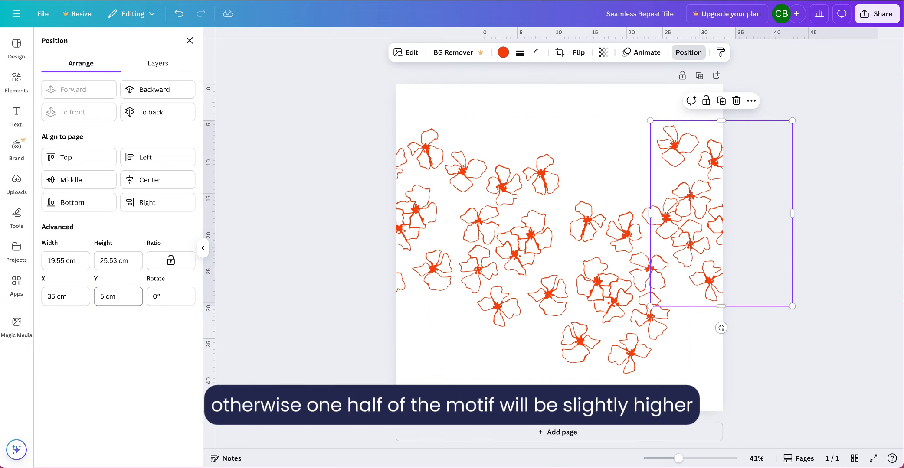
- Scale down the flipped flower cluster in the lower-right area slightly from its upper-right corner
click(621, 269)
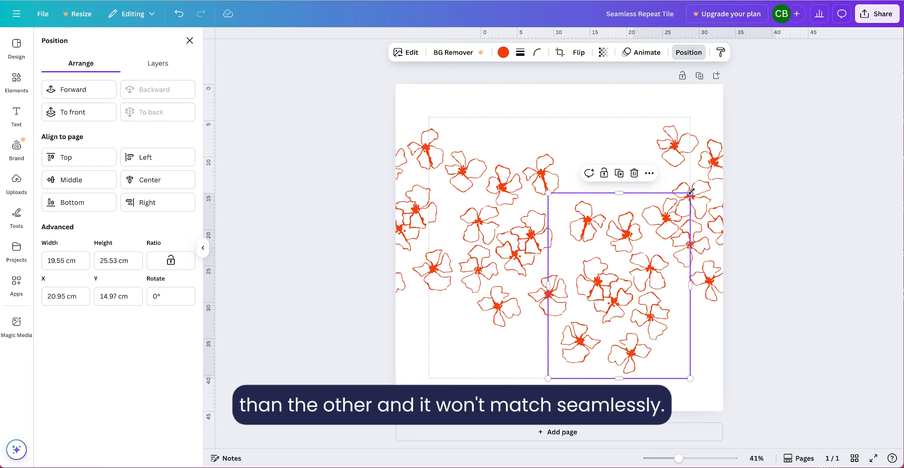
drag(689, 192, 683, 201)
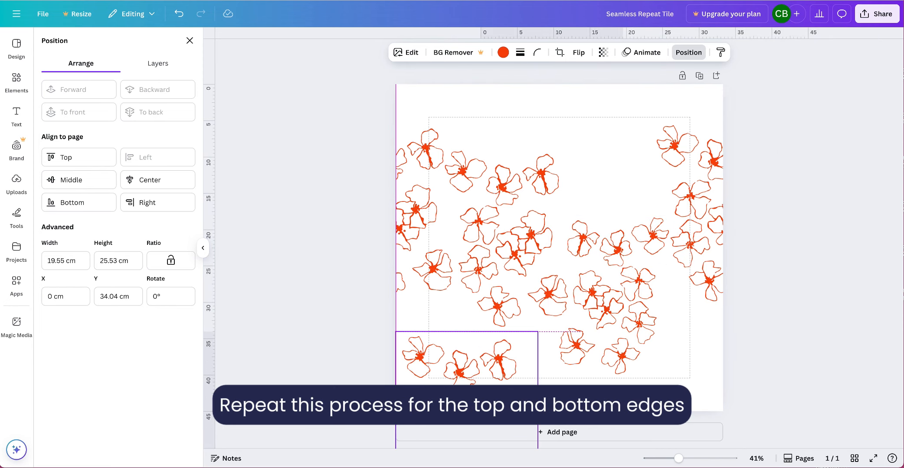
- Place another nine-flower cluster over the canvas's bottom edge, aligned with the left margin guide at X 4.5 cm, and set its Y position to 32 cm
drag(485, 399, 517, 387)
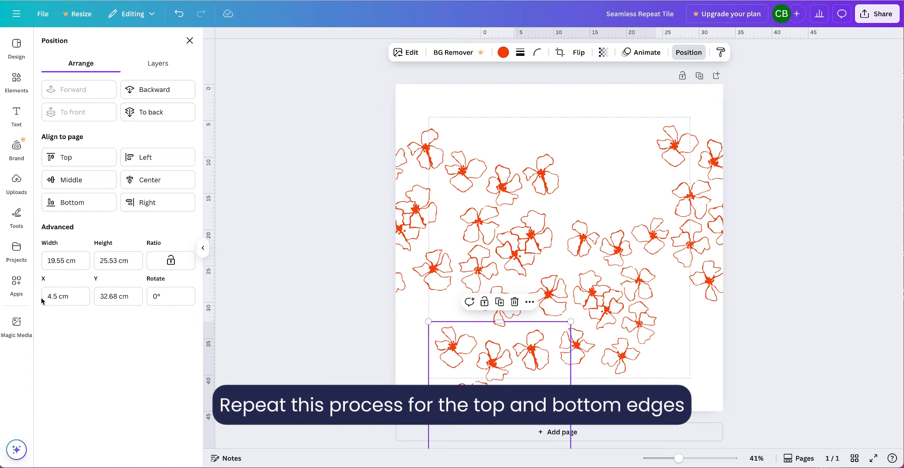
key(Tab)
text(30)
key(Return)
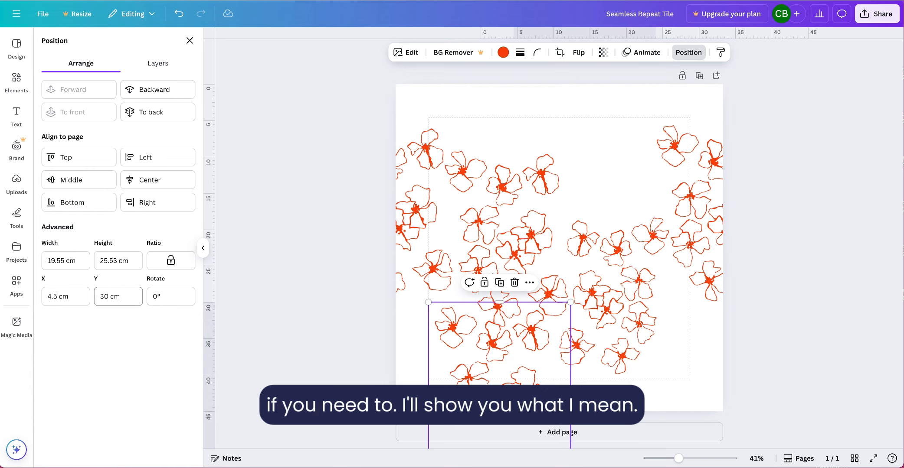
click(96, 297)
text(32)
key(Return)
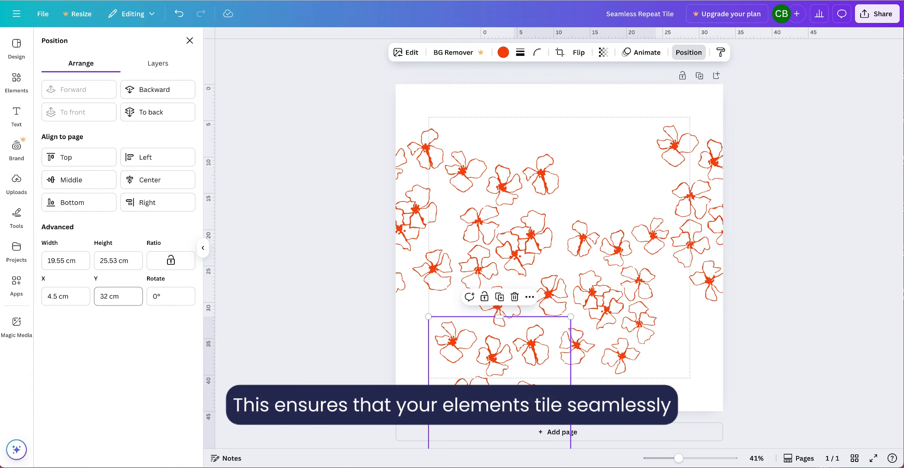
- Duplicate the cluster on the bottom edge and reposition the copy over the canvas's top edge, directly above the original
click(499, 297)
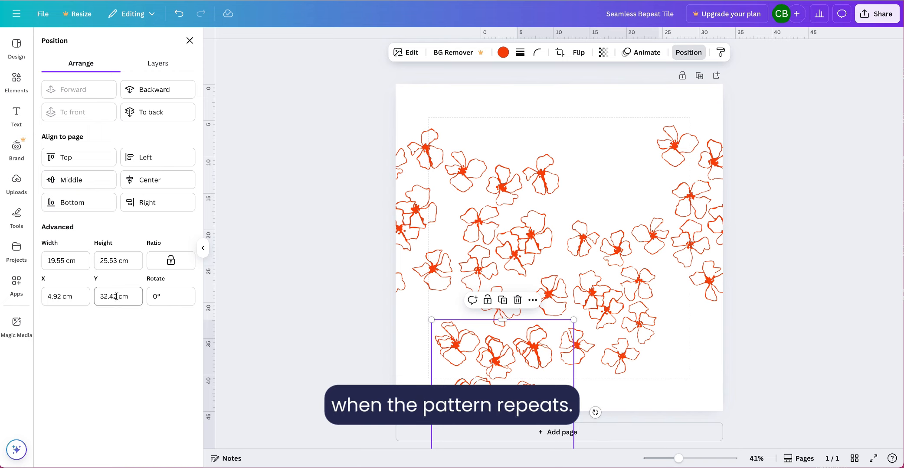
click(98, 297)
text(1)
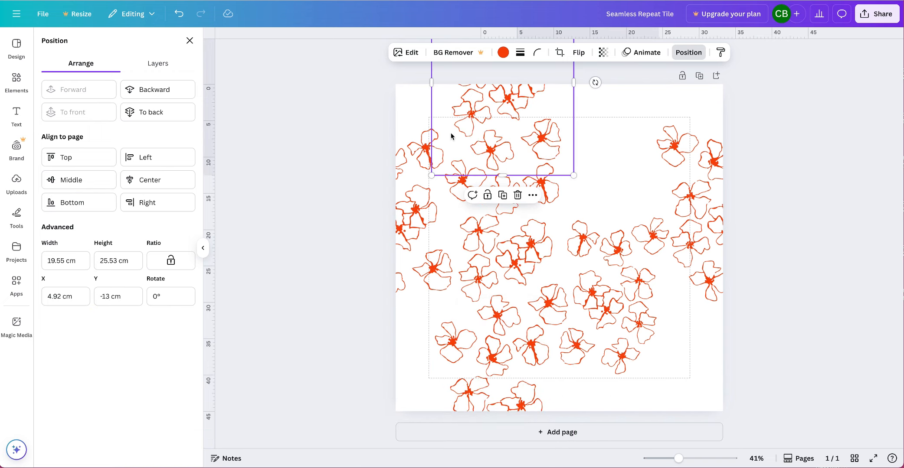
click(65, 296)
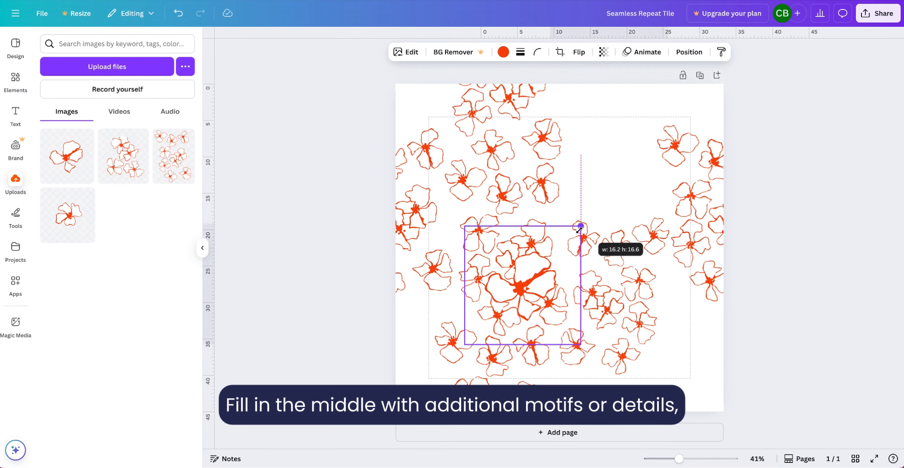
- Place a single-flower motif in the empty gap in the upper-right part of the tile
drag(527, 286, 641, 185)
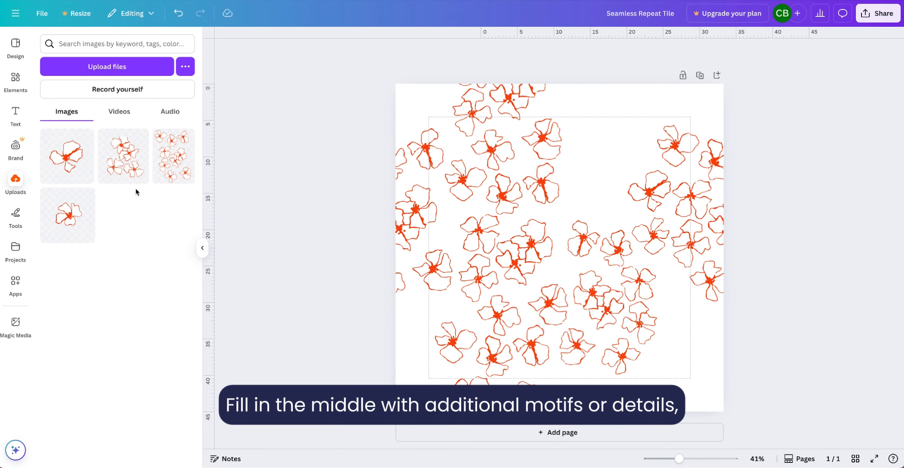
- Fill the remaining gaps in the tile with repeated copies of the small single-flower motif, including one in the open centre area
click(68, 216)
drag(559, 247, 572, 201)
click(68, 216)
click(68, 217)
click(69, 217)
click(69, 216)
click(69, 217)
click(70, 217)
click(69, 217)
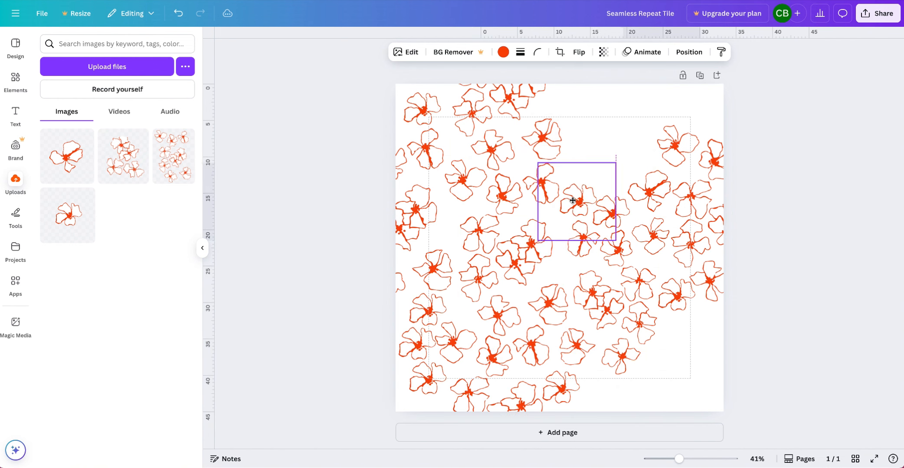
- Add a square shape over the tile and enlarge it past all canvas edges to about 47 × 47 cm
click(16, 78)
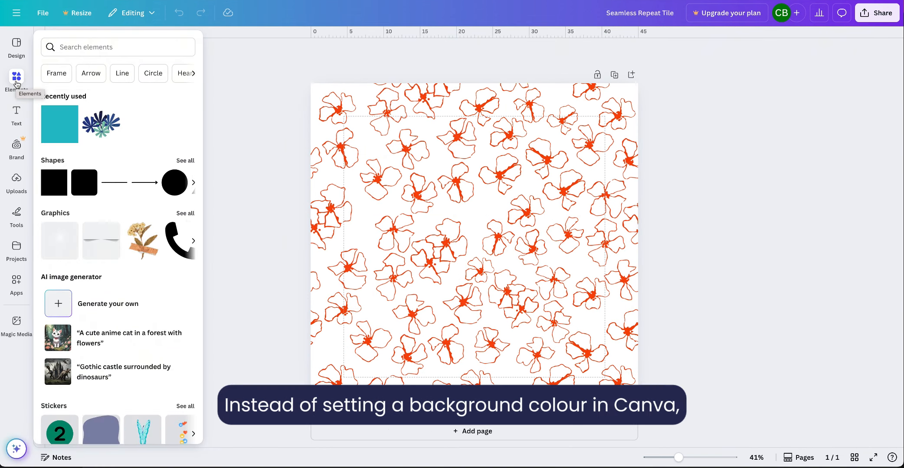
click(49, 181)
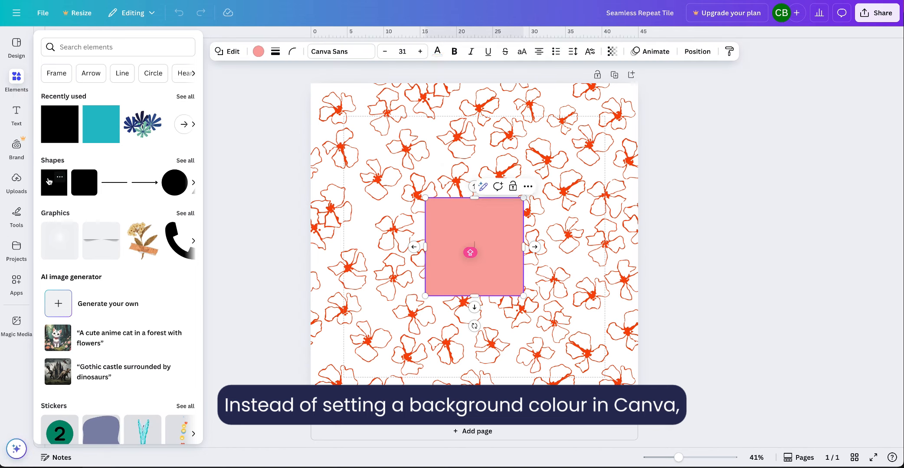
drag(425, 197, 301, 77)
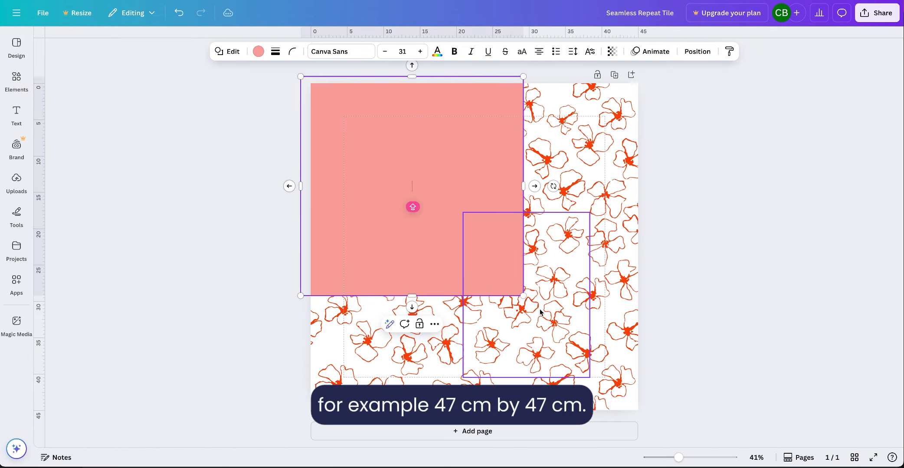
drag(523, 294, 643, 415)
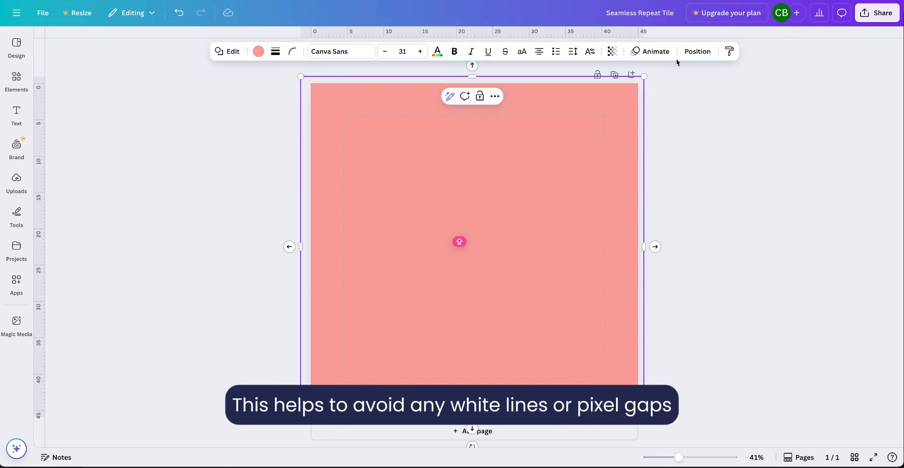
- Send the oversized square behind all the flowers and give it the pink Brand Kit fill after trying other brand colours
click(697, 51)
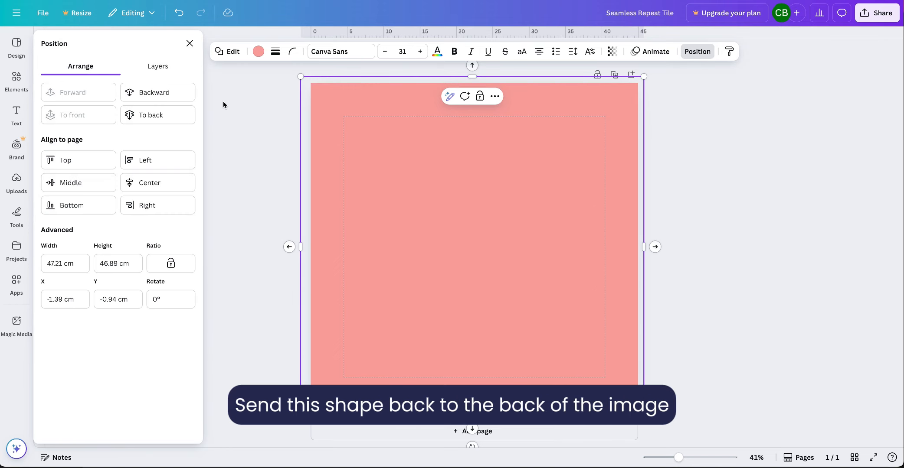
click(182, 116)
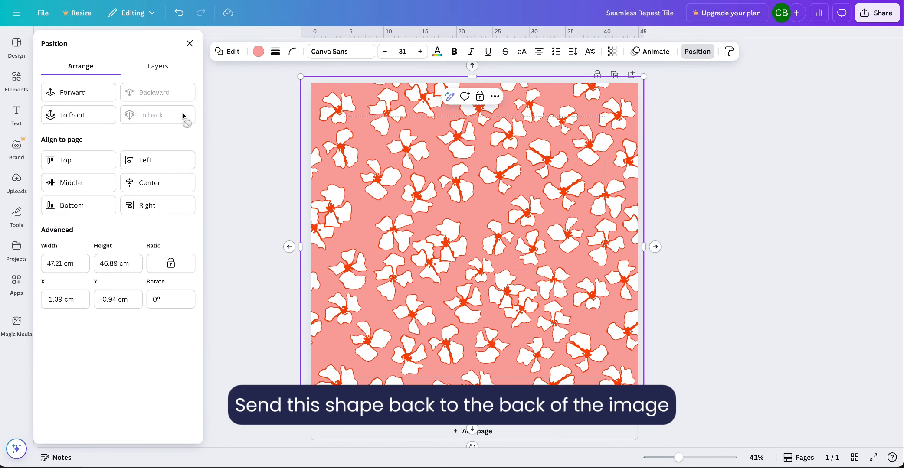
click(258, 52)
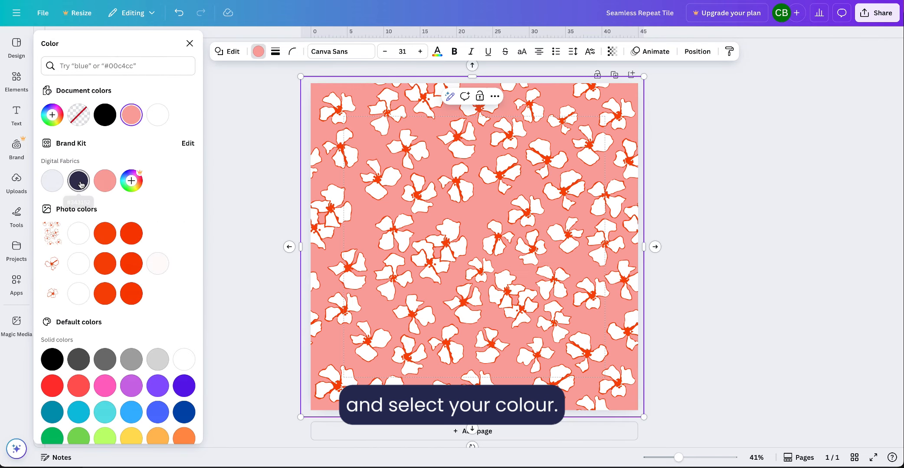
click(79, 182)
click(105, 186)
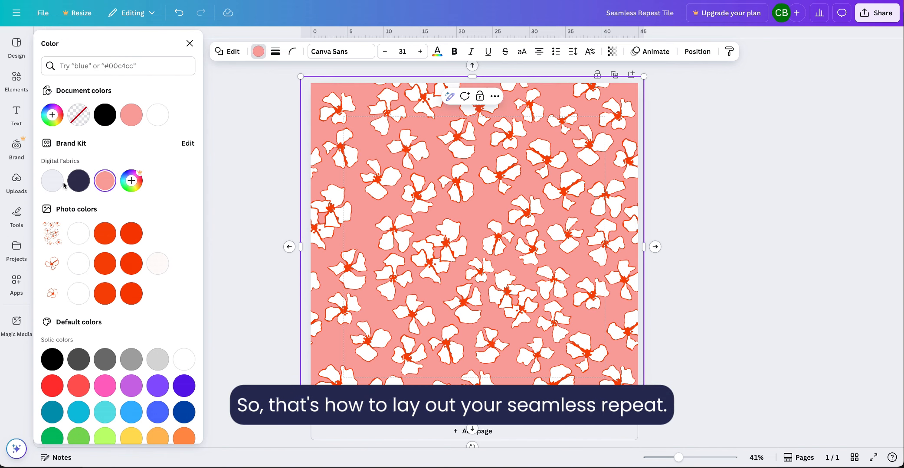
click(52, 186)
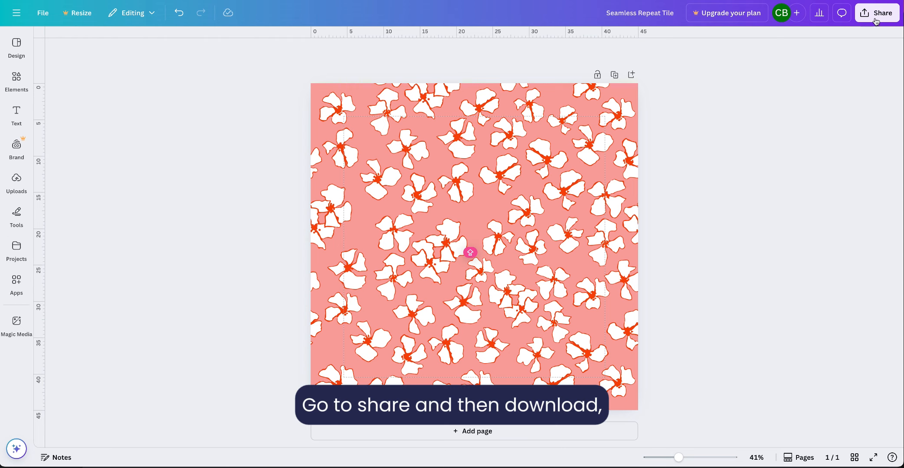
- Download the finished tile as a JPG at size 1 (2,000 × 2,000 px) and quality 80
click(875, 19)
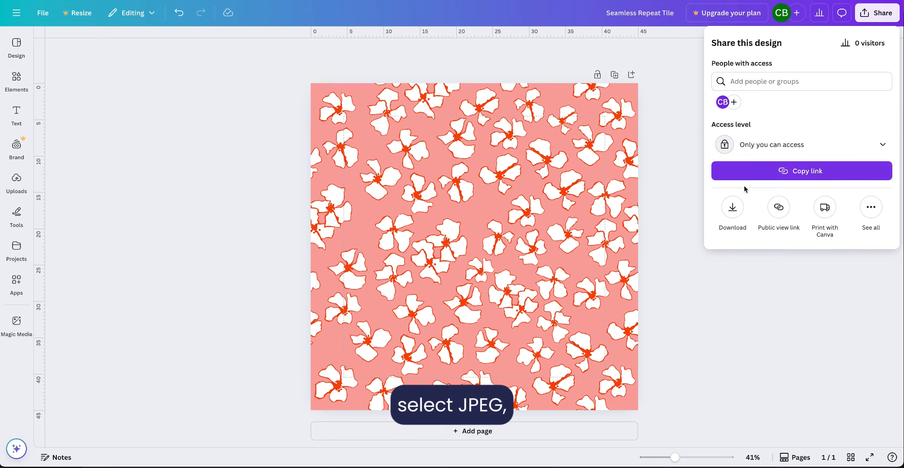
click(731, 207)
click(745, 84)
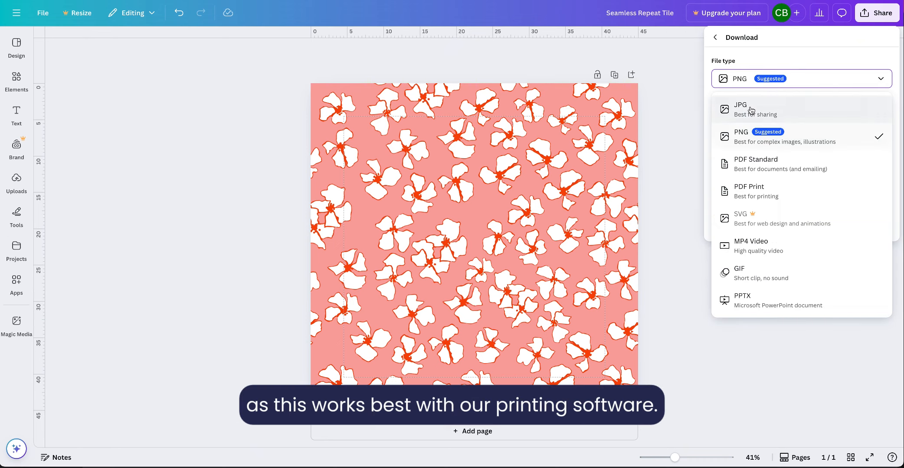
click(742, 105)
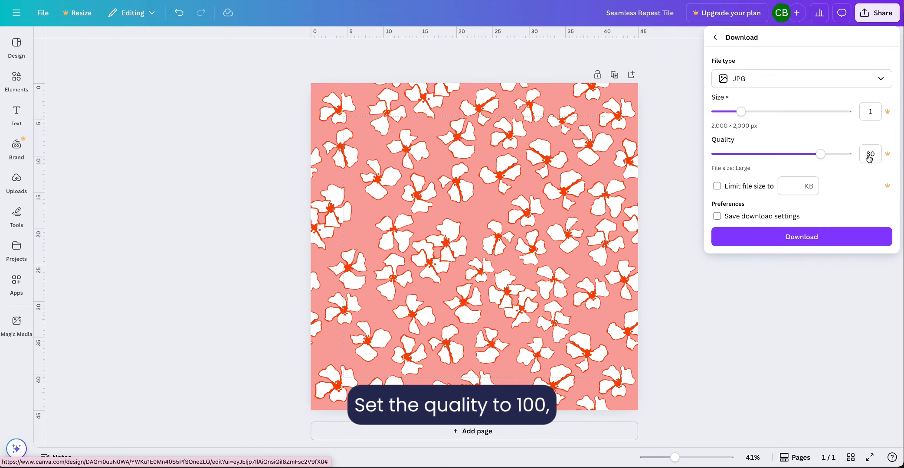
click(823, 237)
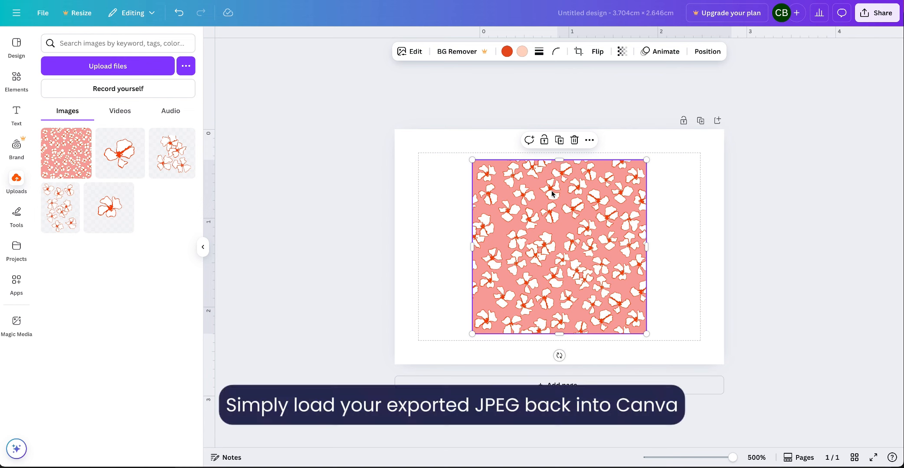
- Place the exported tile image in the new canvas's upper-left corner and scale it down to about half the canvas height
drag(554, 198, 478, 172)
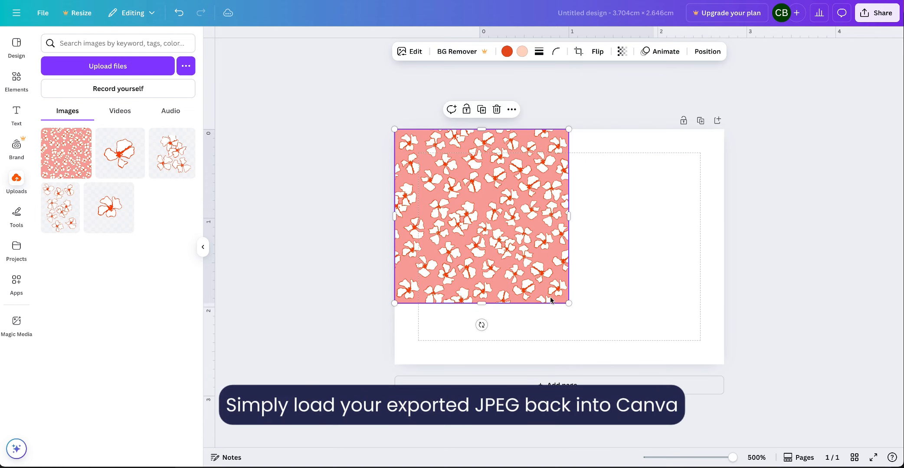
drag(549, 287, 513, 253)
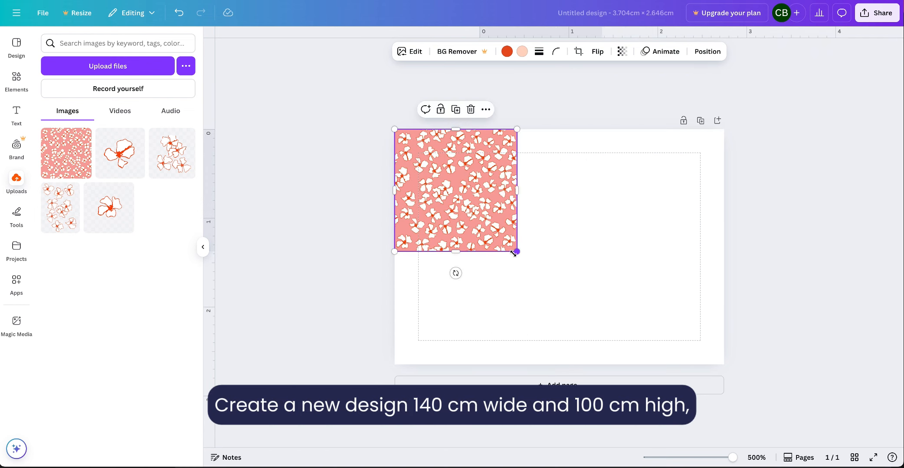
- Duplicate the tile and place the copy flush against the right edge of the first one
click(456, 109)
drag(500, 214, 586, 190)
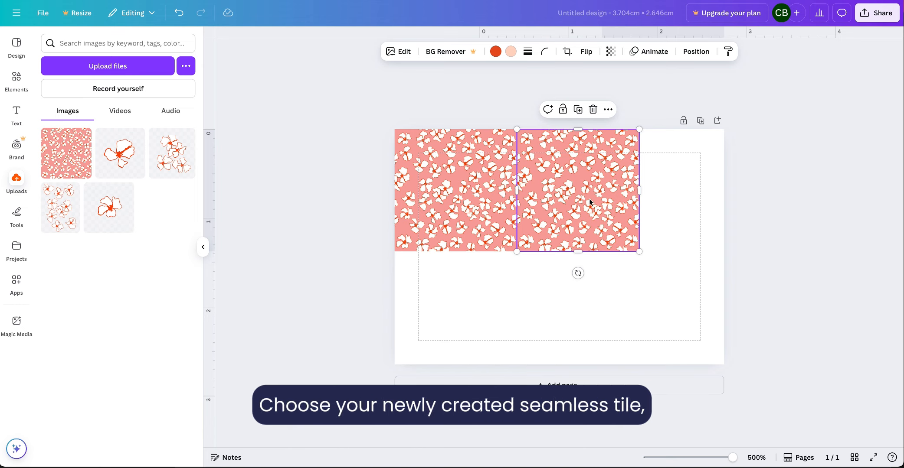
click(627, 322)
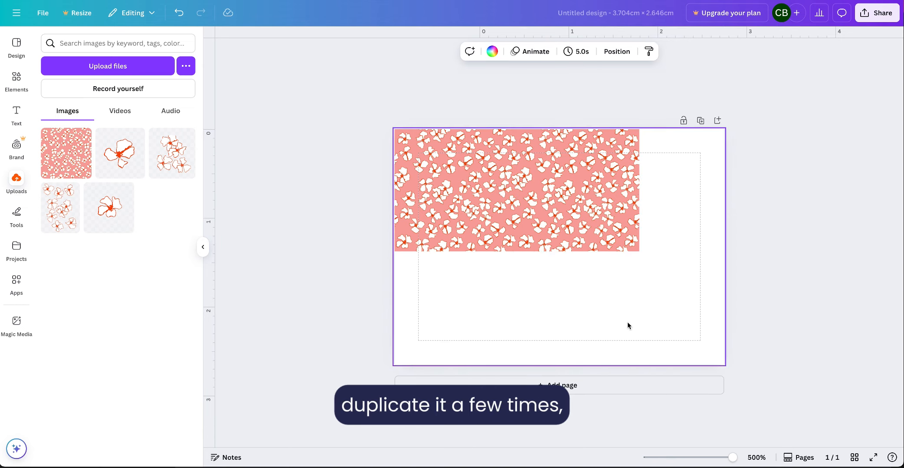
- Duplicate the upper-right tile and align the copy flush beneath the first tile, along the canvas's left edge
click(607, 244)
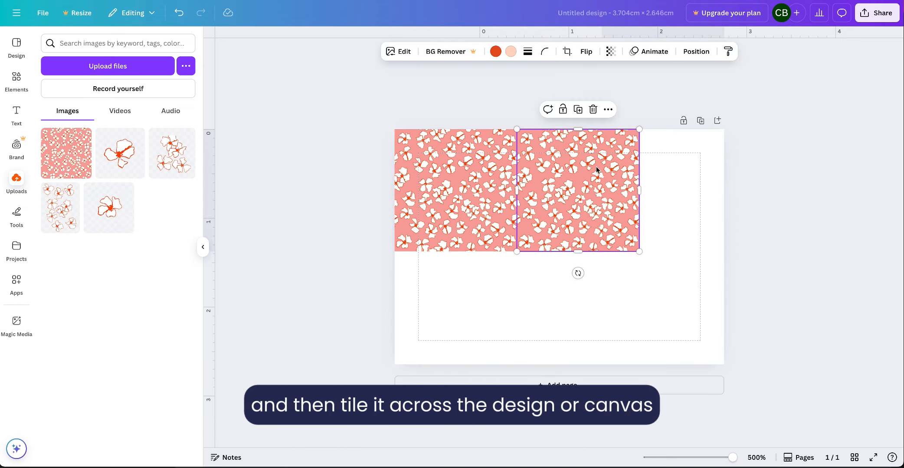
click(578, 110)
drag(620, 221, 462, 316)
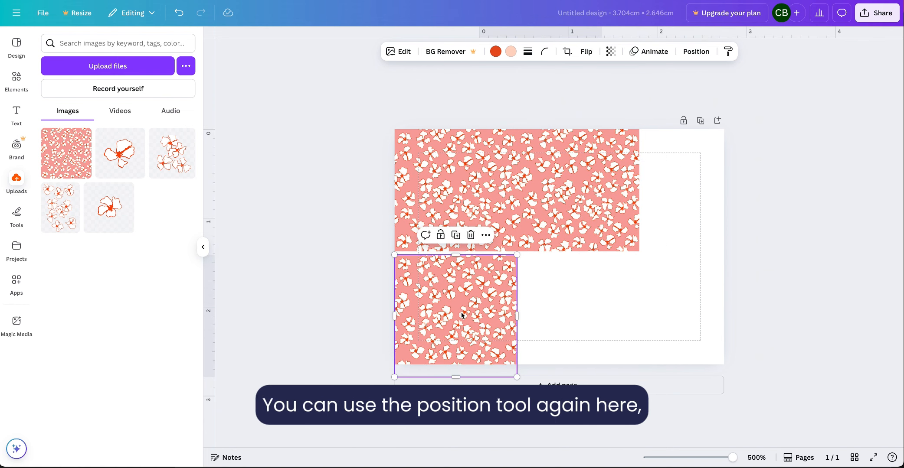
drag(466, 297, 466, 293)
click(583, 304)
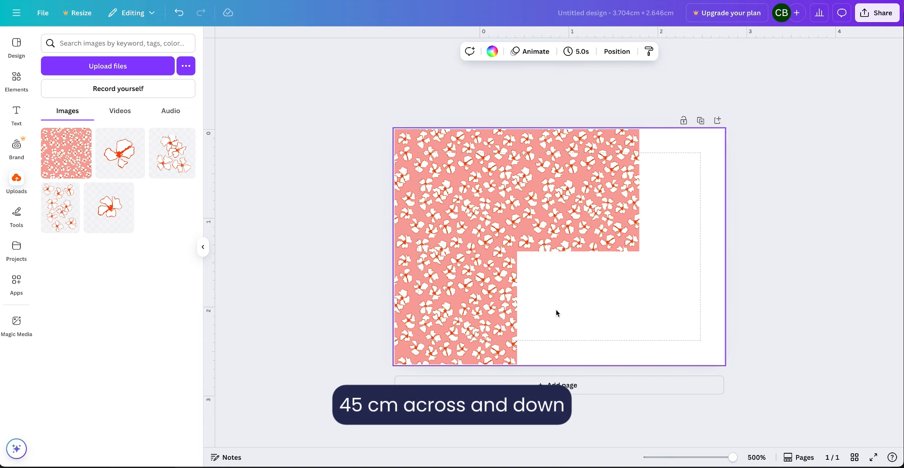
- Copy the lower-left tile into the space beneath the upper-right one, completing a two-by-two block of tiles
click(496, 325)
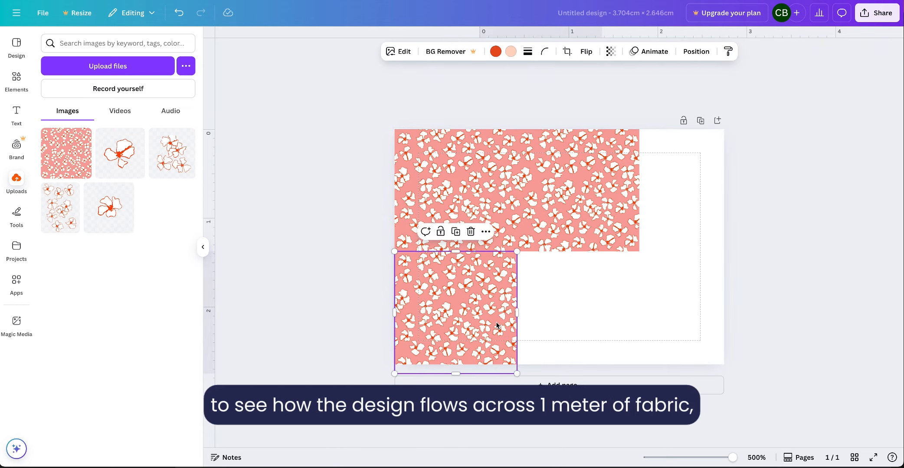
drag(497, 325, 605, 289)
click(654, 297)
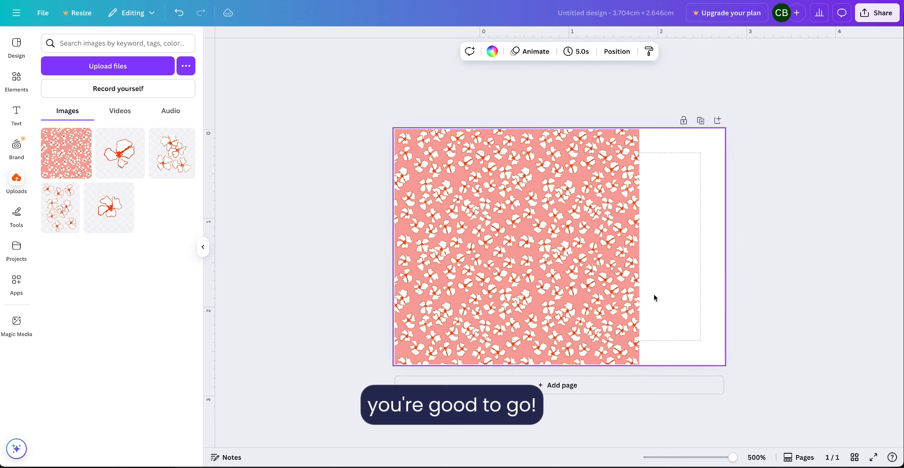